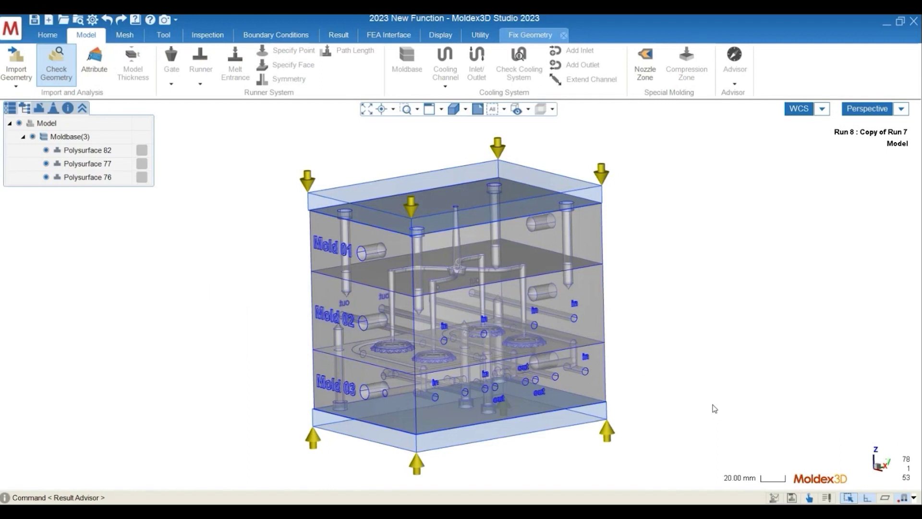
# Step: Window-select the three mold base polysurfaces and start the Extract Channel Wizard
pyautogui.moveTo(683, 482); pyautogui.dragTo(560, 179)
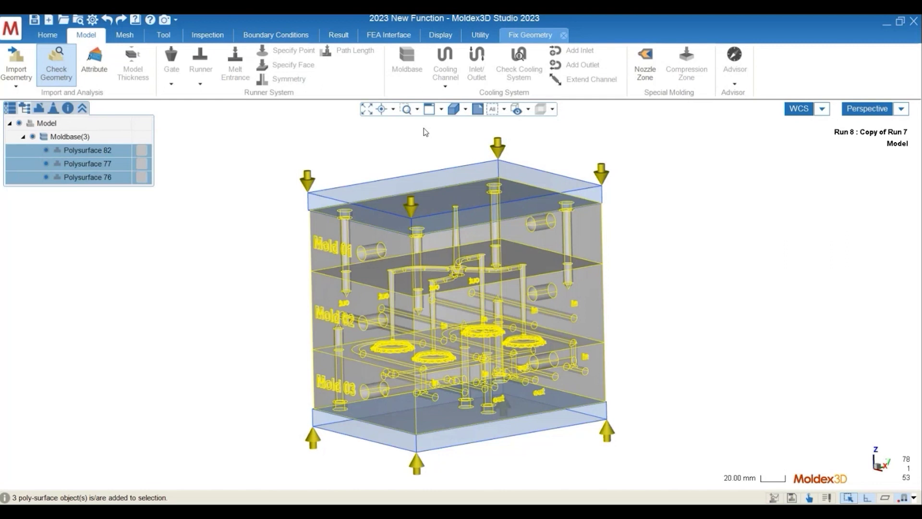
pyautogui.click(160, 37)
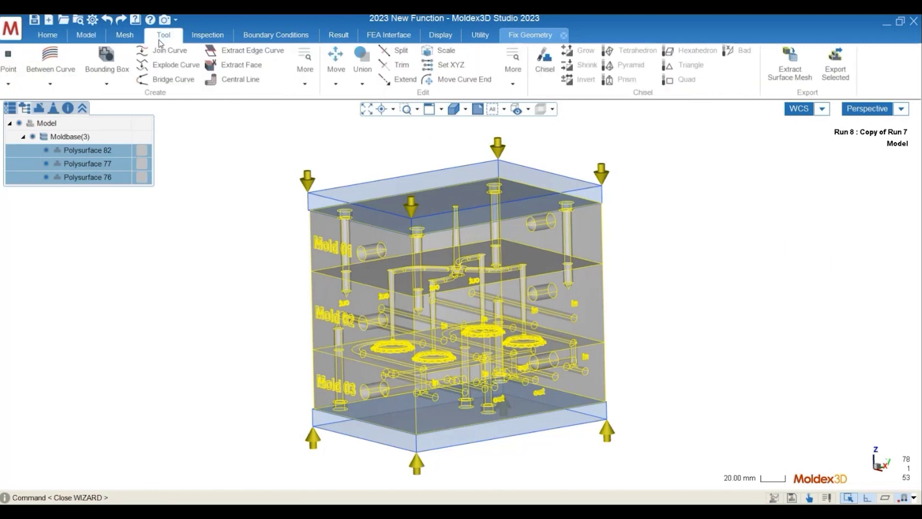
pyautogui.click(305, 72)
pyautogui.click(321, 159)
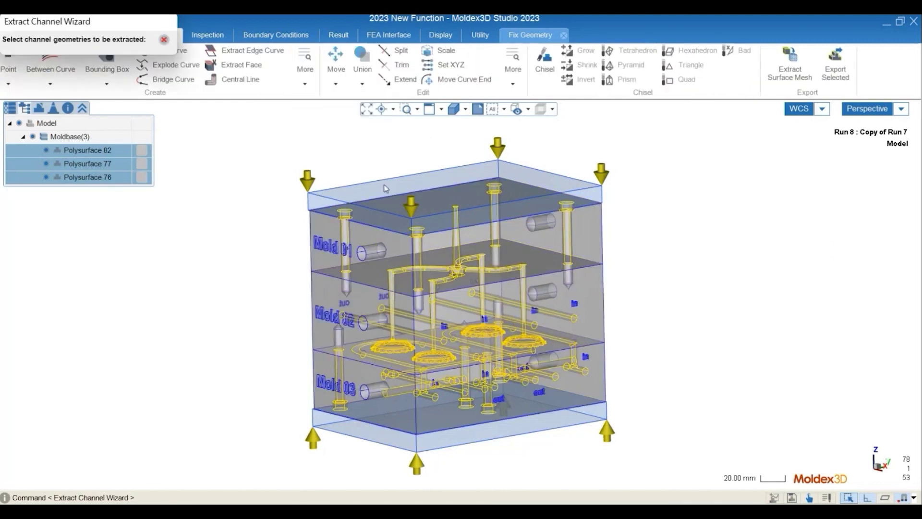
# Step: Pick the sprue and runner, both cavities and the cooling lines, then extract them
pyautogui.moveTo(503, 363); pyautogui.dragTo(438, 270, button='middle')
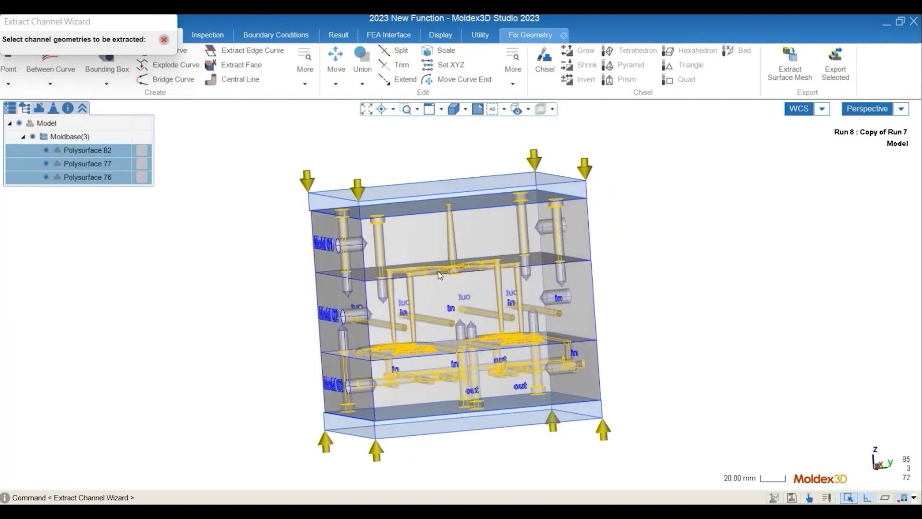
pyautogui.click(438, 270)
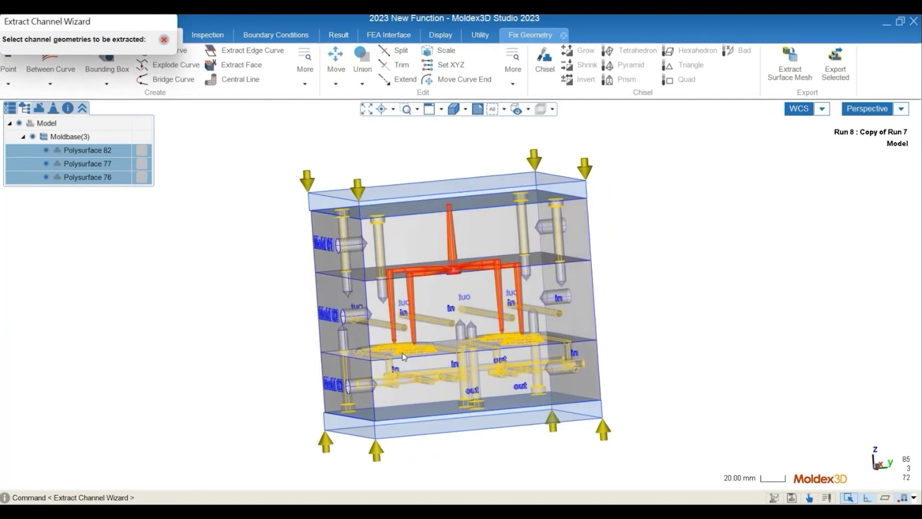
pyautogui.click(508, 337)
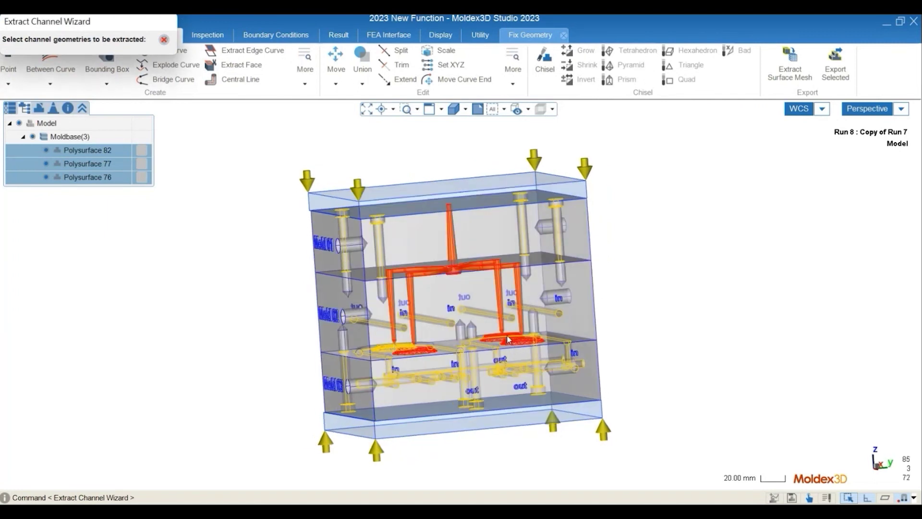
pyautogui.click(406, 348)
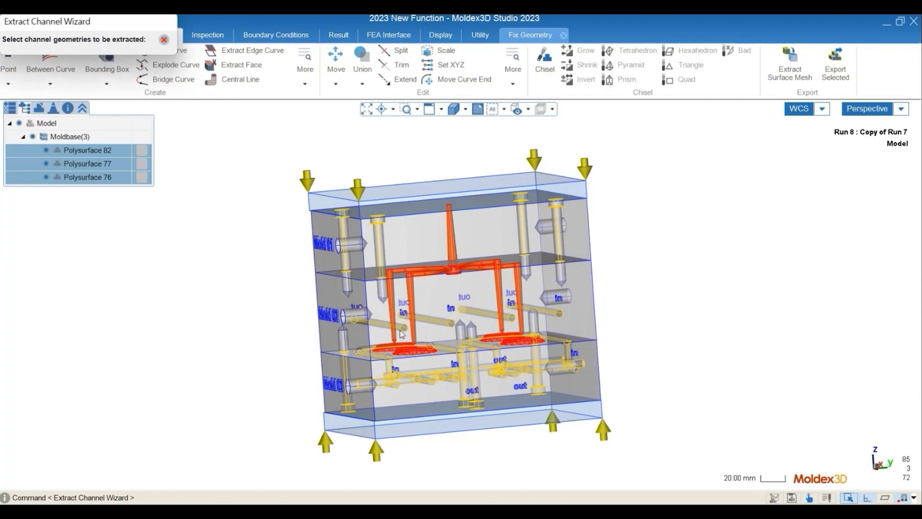
pyautogui.click(455, 326)
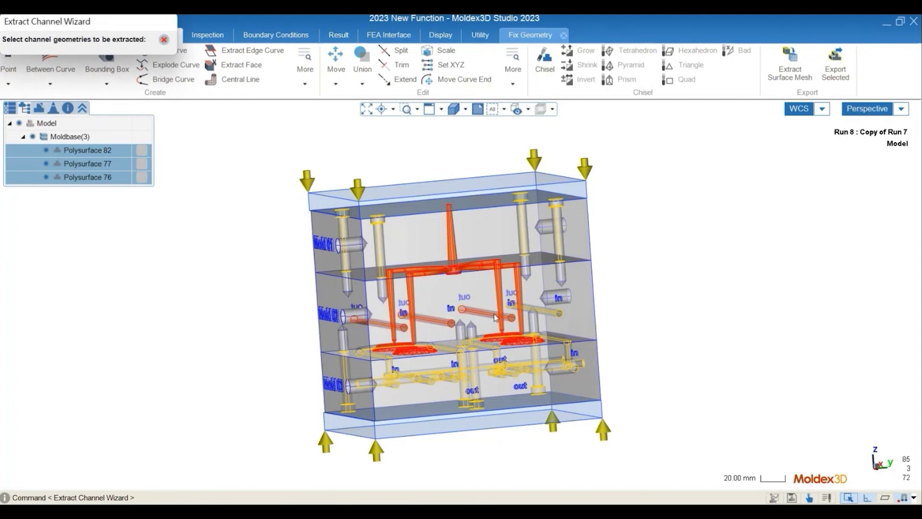
pyautogui.click(540, 366)
pyautogui.moveTo(540, 365); pyautogui.dragTo(483, 355, button='middle')
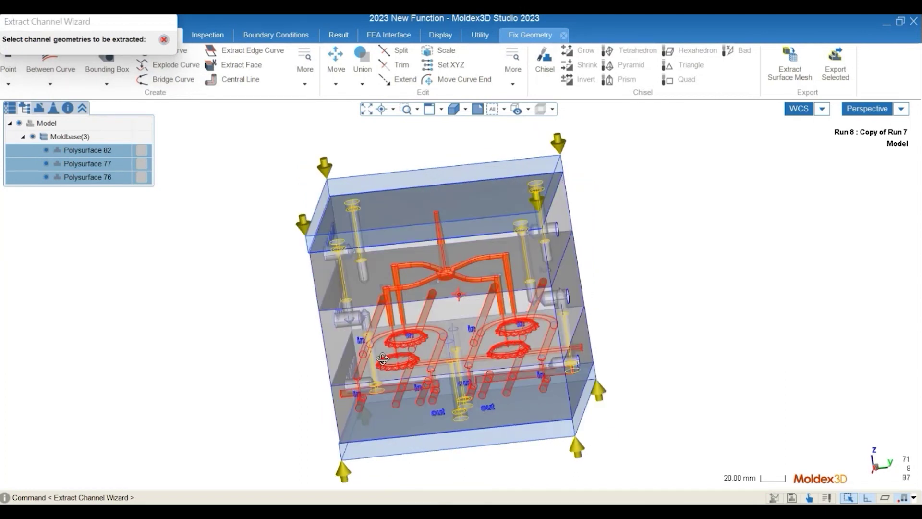
pyautogui.moveTo(459, 381); pyautogui.dragTo(575, 322, button='middle')
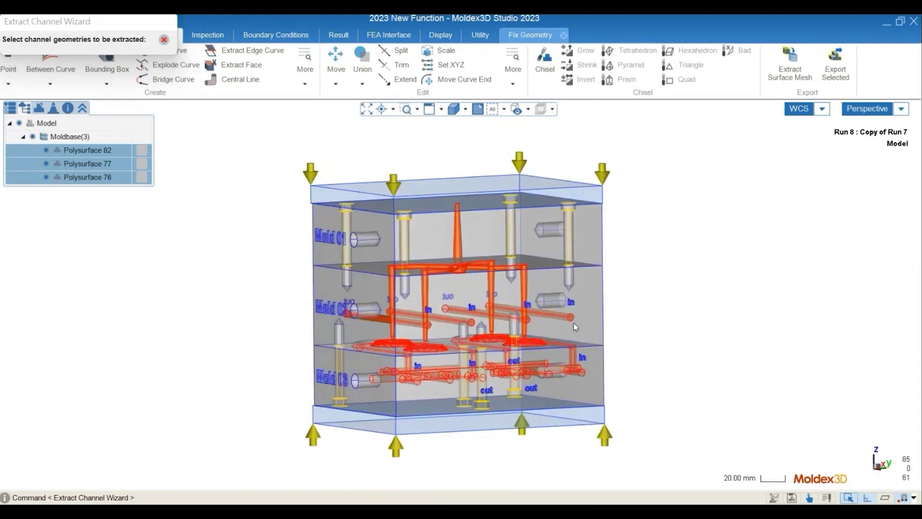
pyautogui.press('Return')
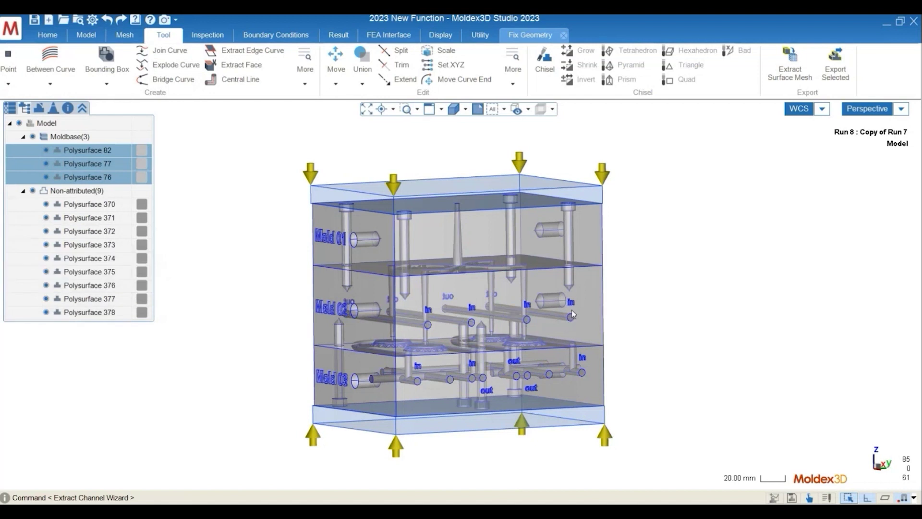
# Step: Hide the Moldbase in the model tree and orbit to view runner polysurfaces 71 and 72
pyautogui.click(32, 137)
pyautogui.moveTo(550, 293); pyautogui.dragTo(504, 374, button='middle')
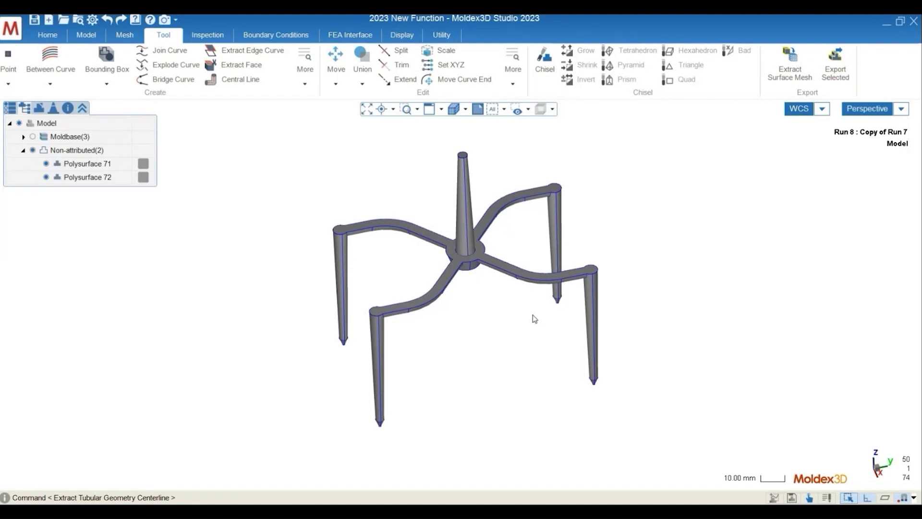
# Step: Generate Central Line curves through Polysurfaces 71 and 72, then hide them to inspect the curves
pyautogui.moveTo(532, 316); pyautogui.dragTo(440, 213)
pyautogui.click(229, 79)
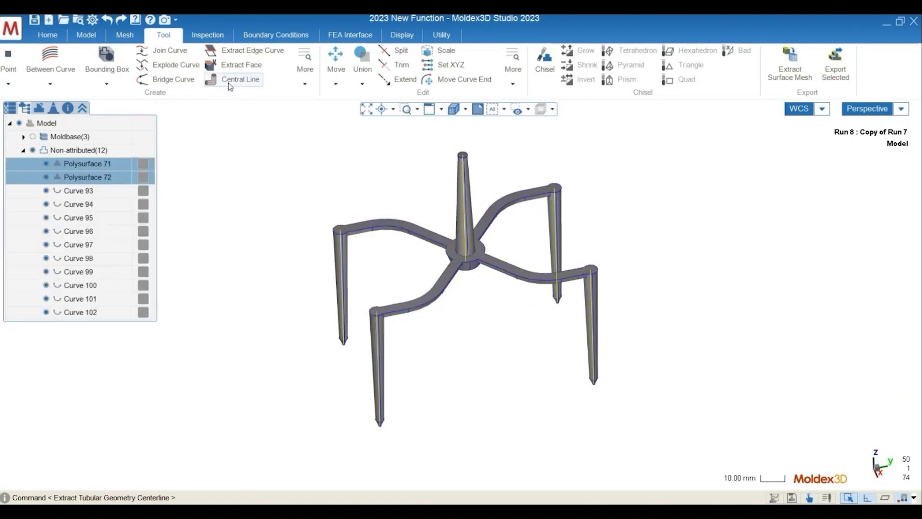
pyautogui.click(46, 163)
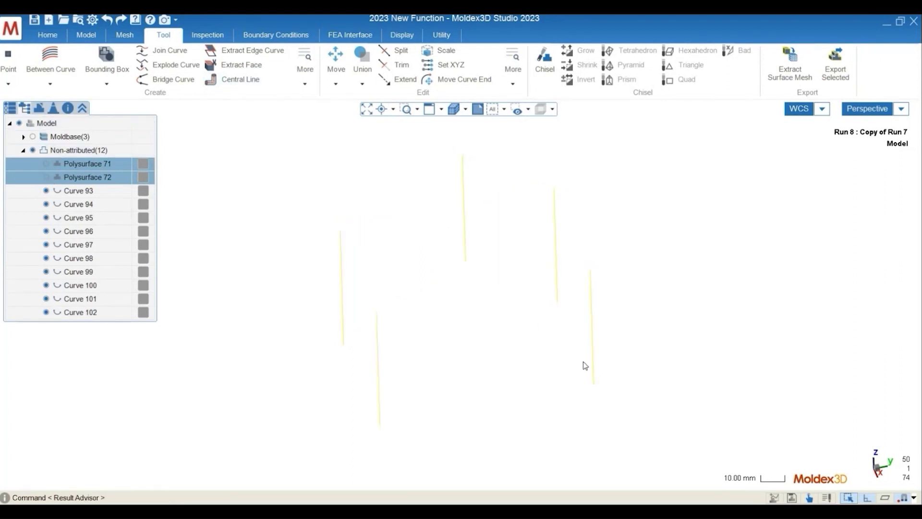
pyautogui.click(494, 367)
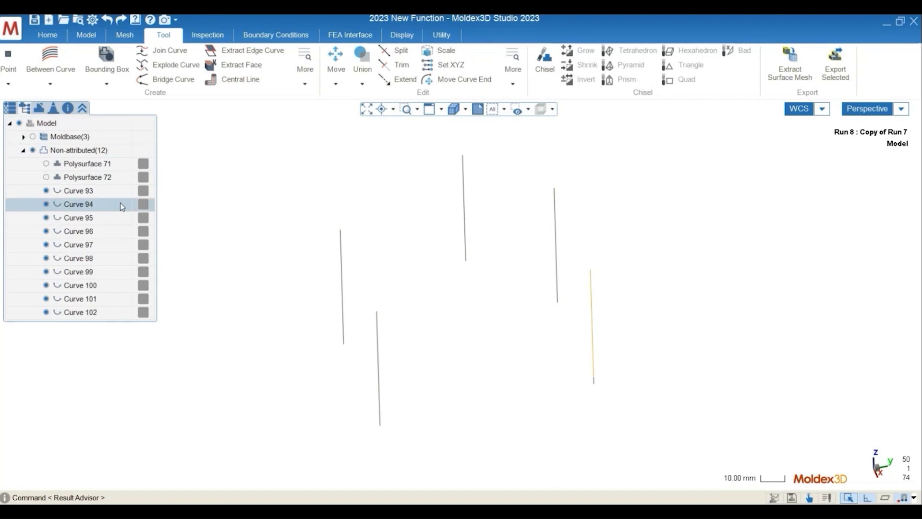
# Step: Show Polysurfaces 71 and 72 again and orbit and zoom in on the runner
pyautogui.click(46, 163)
pyautogui.click(47, 177)
pyautogui.click(46, 177)
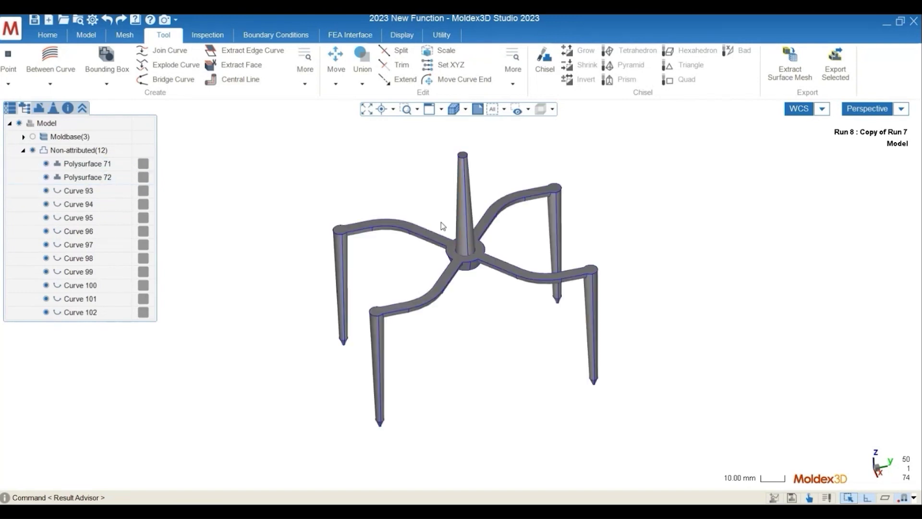
pyautogui.moveTo(440, 317)
pyautogui.mouseDown(button='middle')
pyautogui.moveTo(425, 303)
pyautogui.moveTo(551, 306)
pyautogui.moveTo(433, 327)
pyautogui.mouseUp(button='middle')
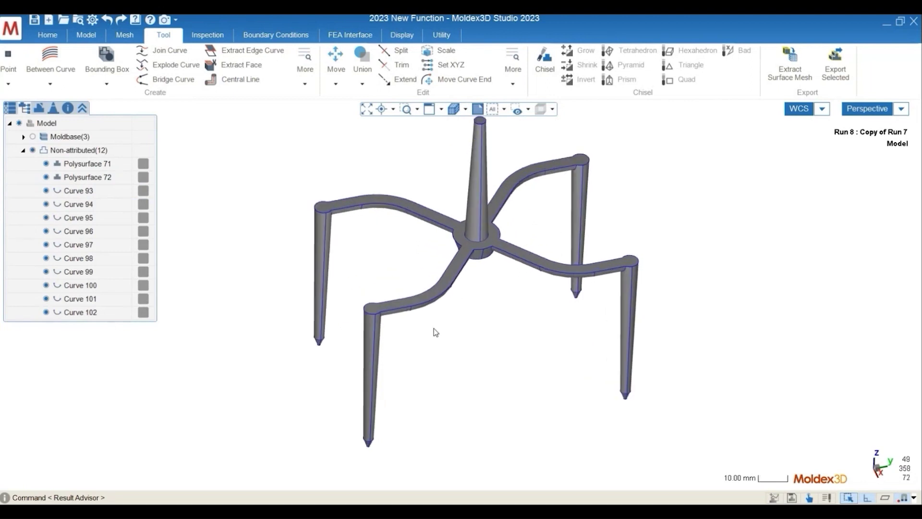
pyautogui.scroll(5, 433, 328)
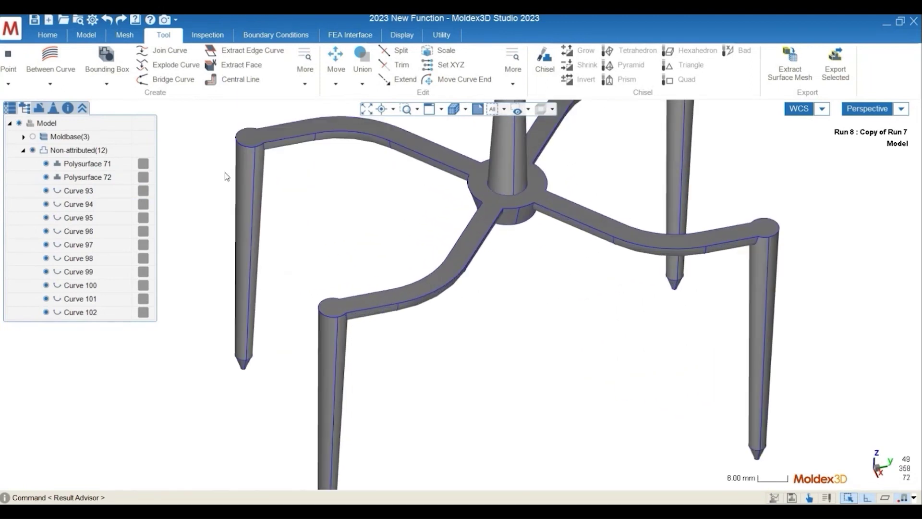
# Step: Create single midline Between Curves along the lower runner segments
pyautogui.click(45, 60)
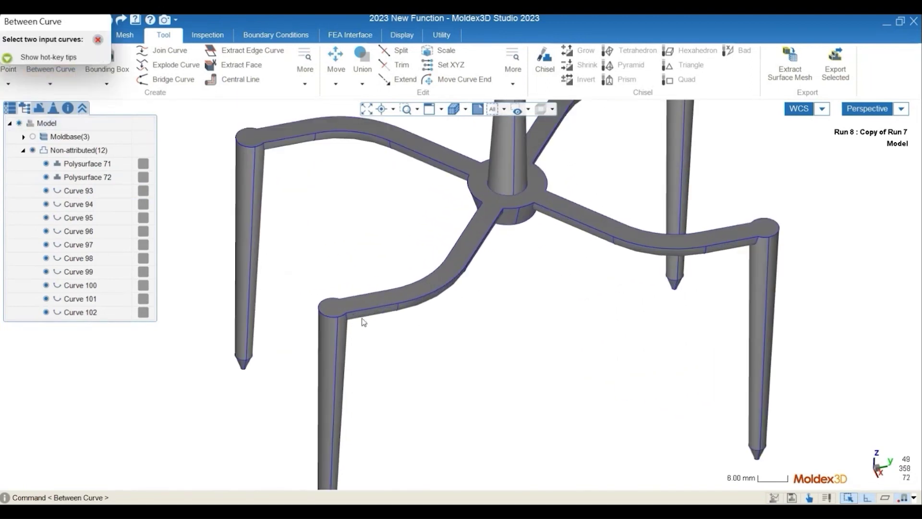
pyautogui.click(363, 310)
pyautogui.click(362, 298)
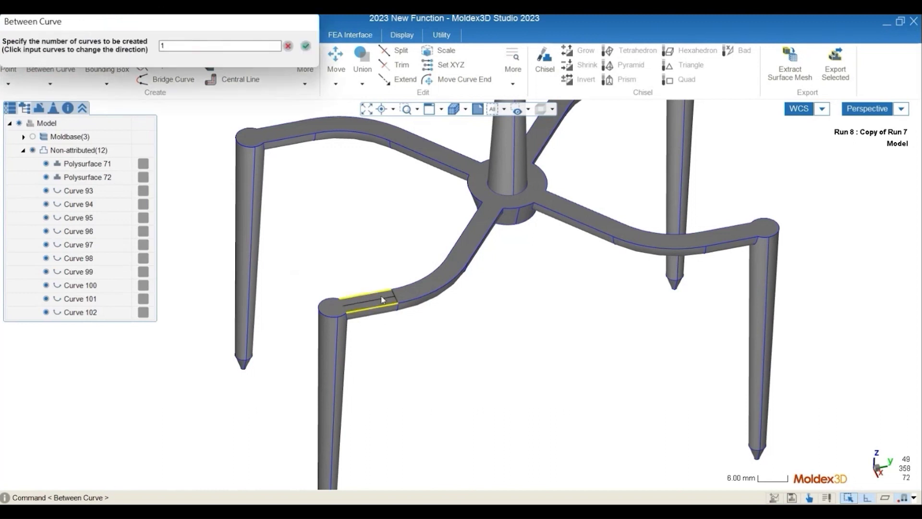
pyautogui.press('Return')
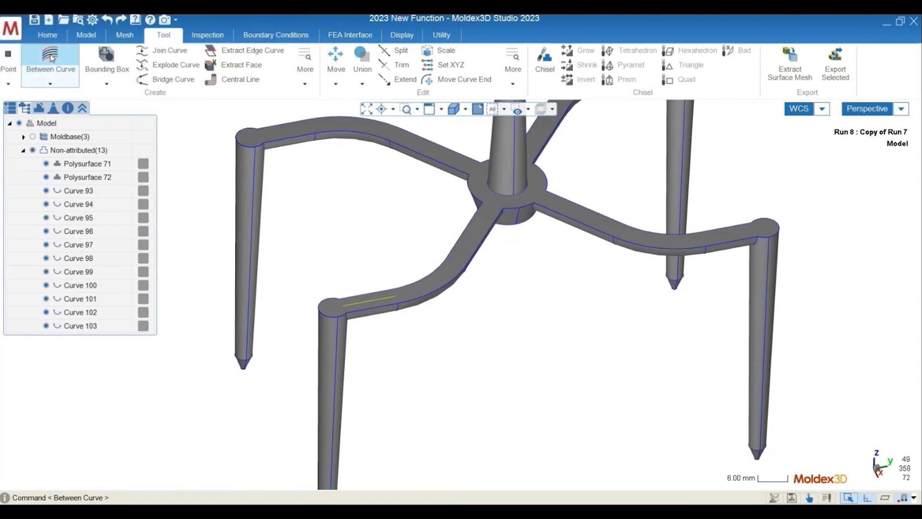
pyautogui.moveTo(426, 277); pyautogui.dragTo(427, 272, button='middle')
pyautogui.click(427, 273)
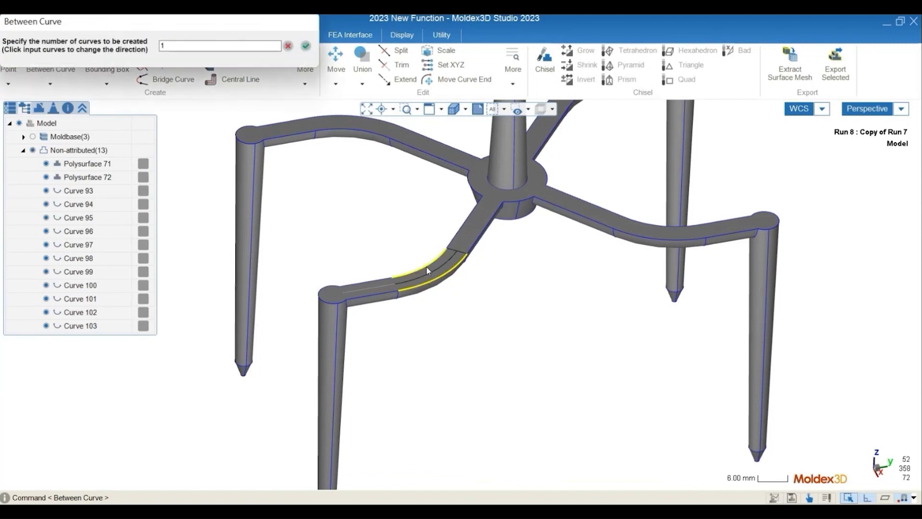
pyautogui.press('Return')
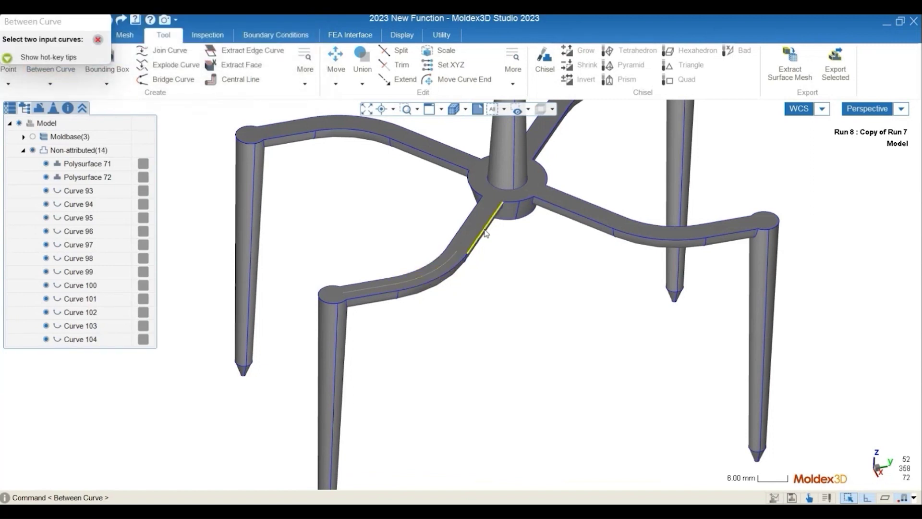
pyautogui.click(468, 217)
pyautogui.press('Return')
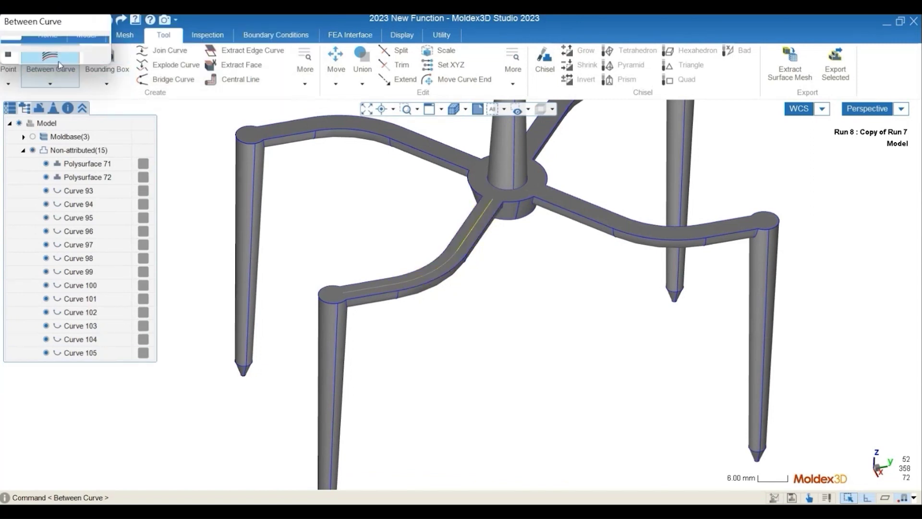
# Step: Add midline curves along the upper-left arm segments, the upper segment near the sprue and the right arm
pyautogui.click(275, 140)
pyautogui.press('Return')
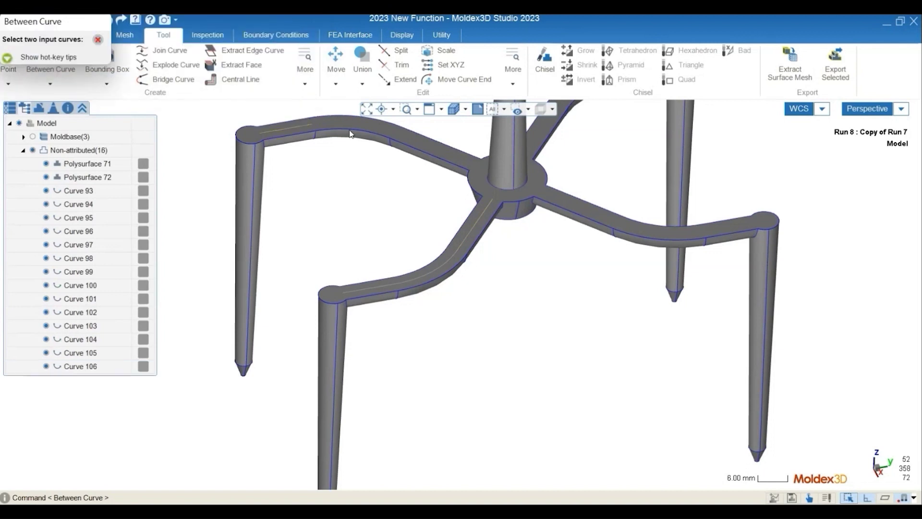
pyautogui.click(344, 120)
pyautogui.press('Return')
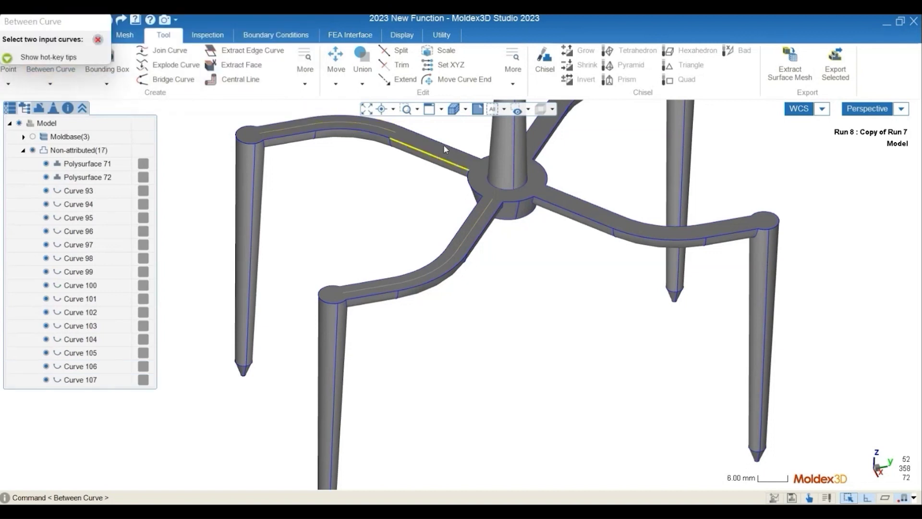
pyautogui.click(414, 146)
pyautogui.press('Return')
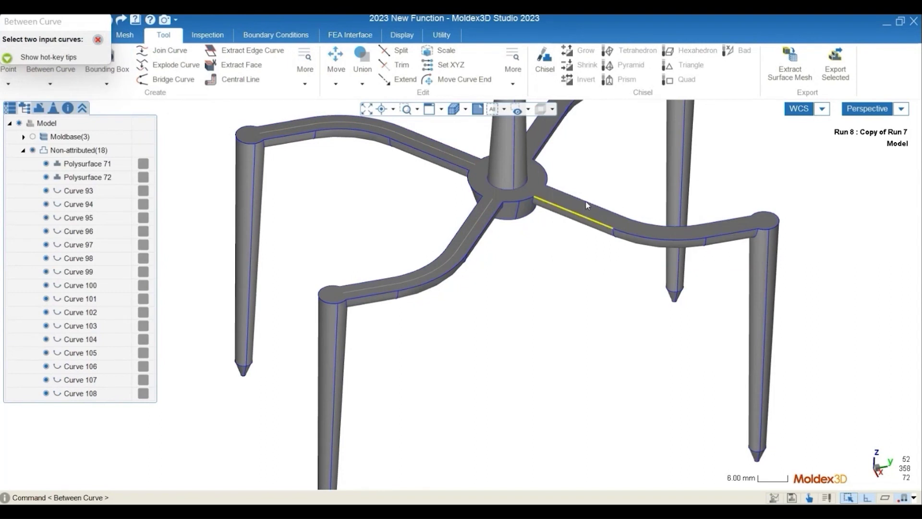
pyautogui.click(585, 201)
pyautogui.press('Return')
pyautogui.press('Escape')
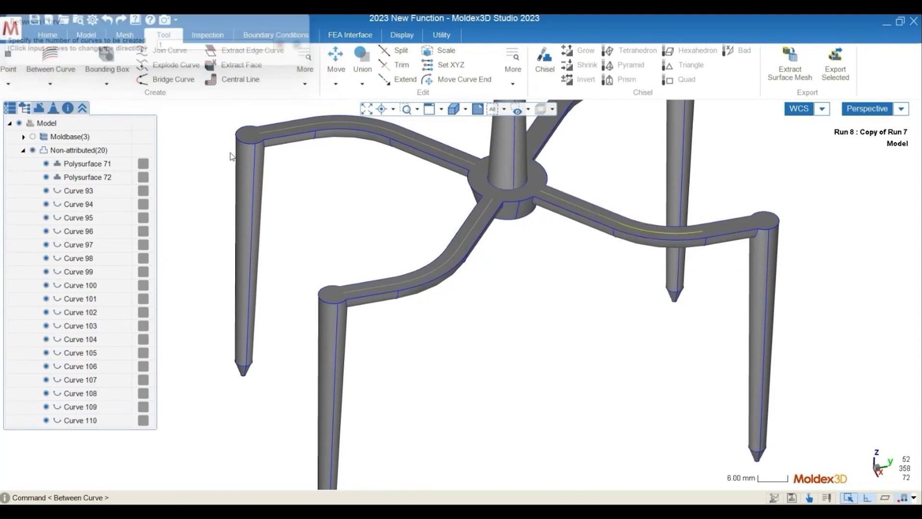